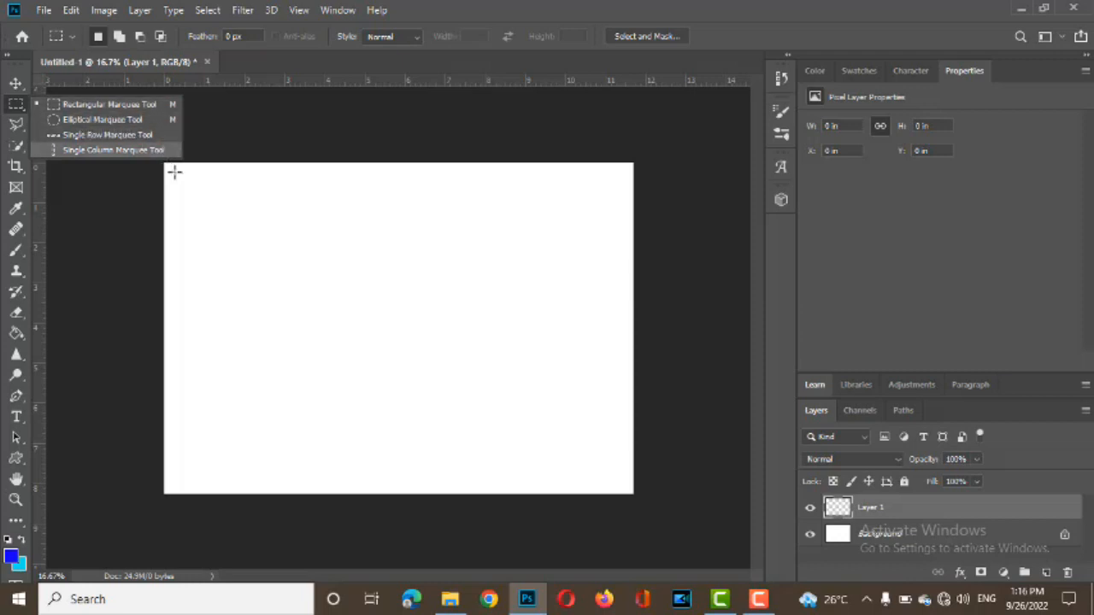
# - Make a rectangular selection about 6.9 by 4.7 in on Layer 1 and fill it with green 16b901
pyautogui.click(73, 108)
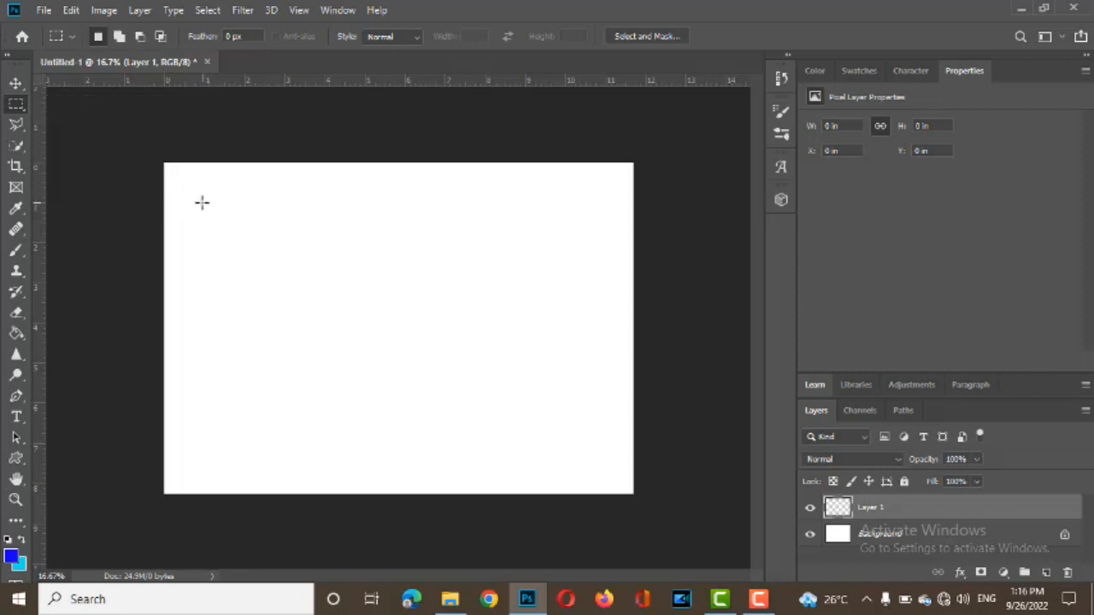
pyautogui.moveTo(202, 201); pyautogui.dragTo(477, 387)
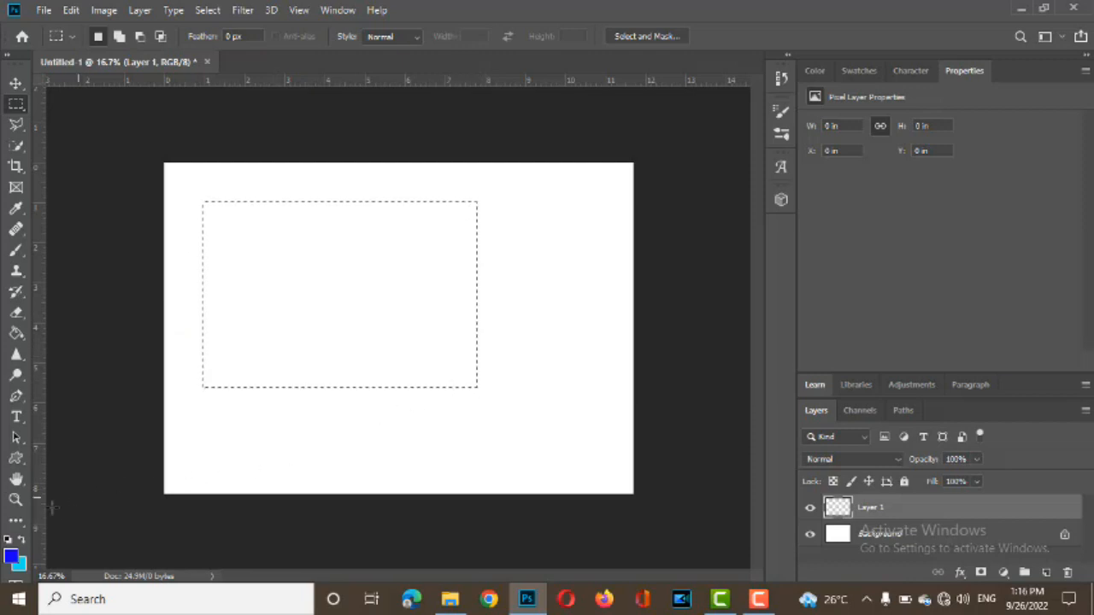
pyautogui.click(12, 558)
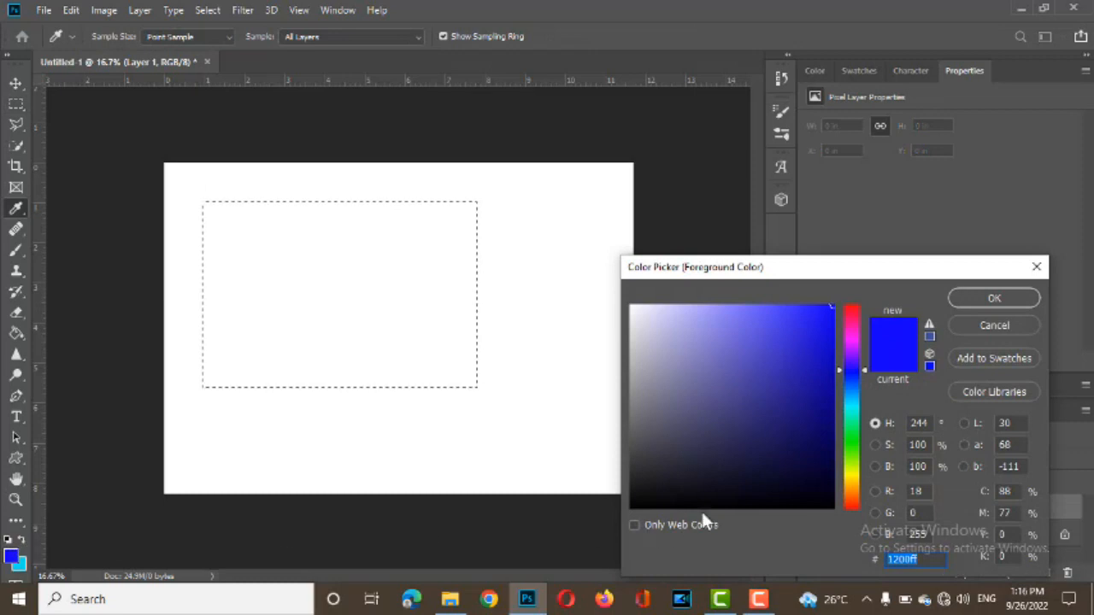
pyautogui.click(851, 446)
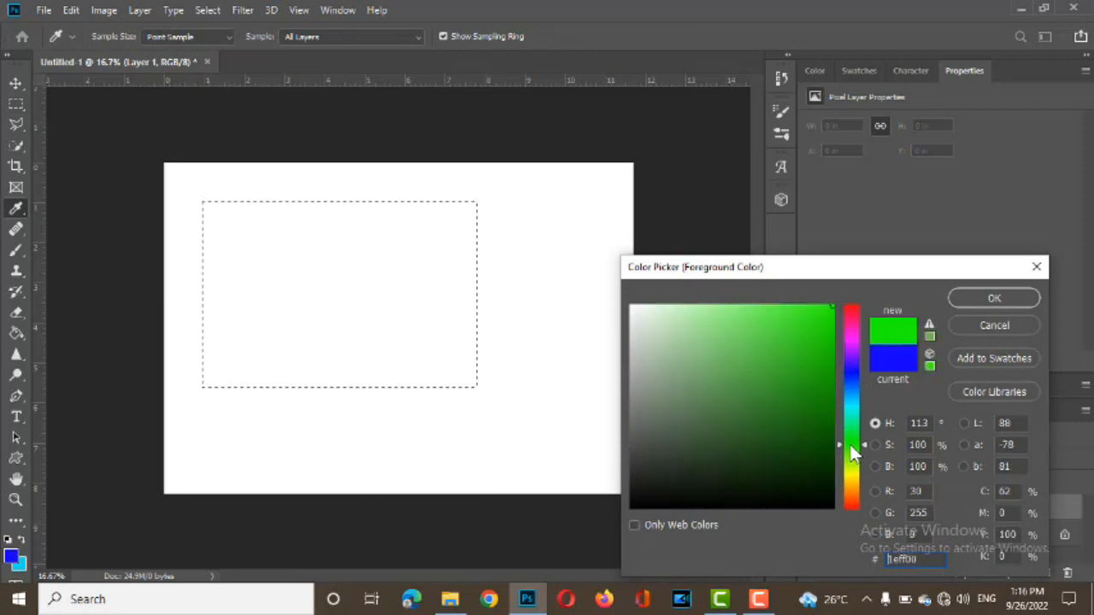
pyautogui.moveTo(825, 418); pyautogui.dragTo(835, 358)
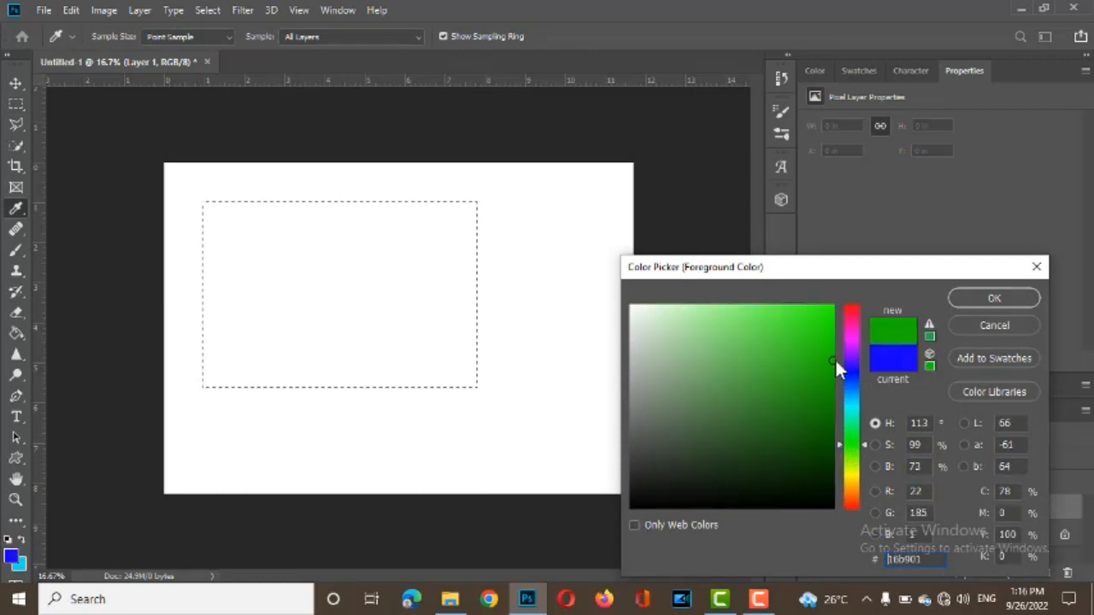
pyautogui.click(991, 299)
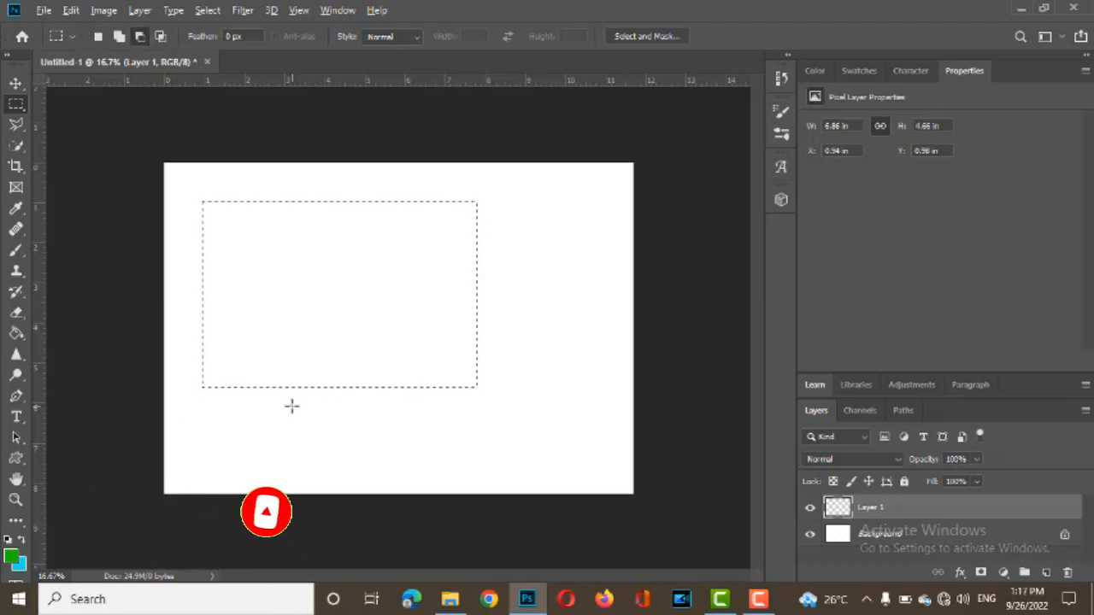
pyautogui.hotkey('alt', 'BackSpace')
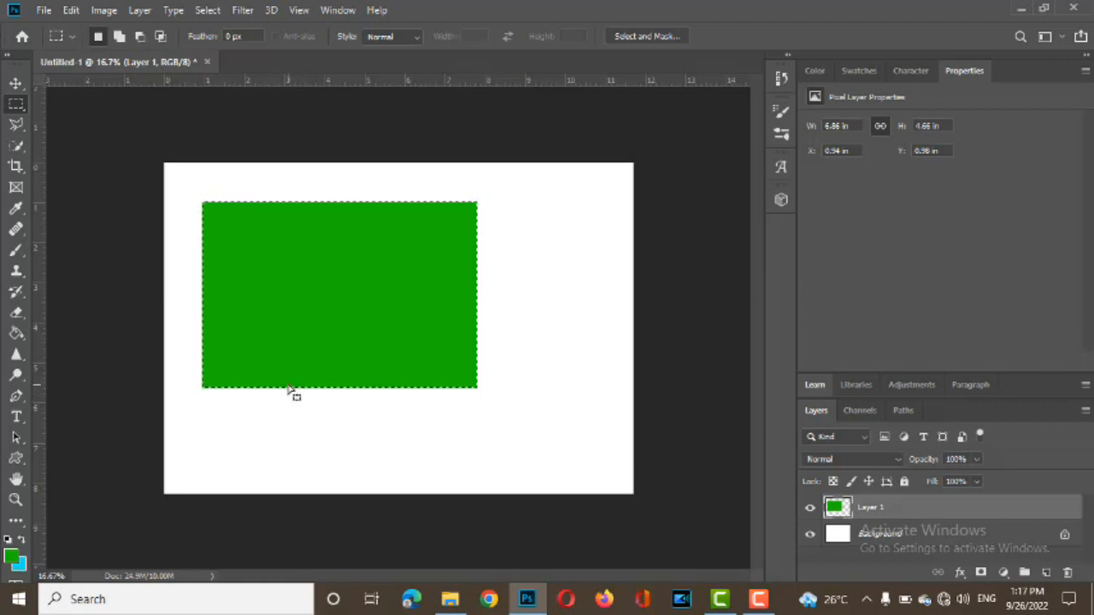
# - Stroke the green rectangle's selection with a centered 30 px black outline, and deselect it
pyautogui.rightClick(340, 282)
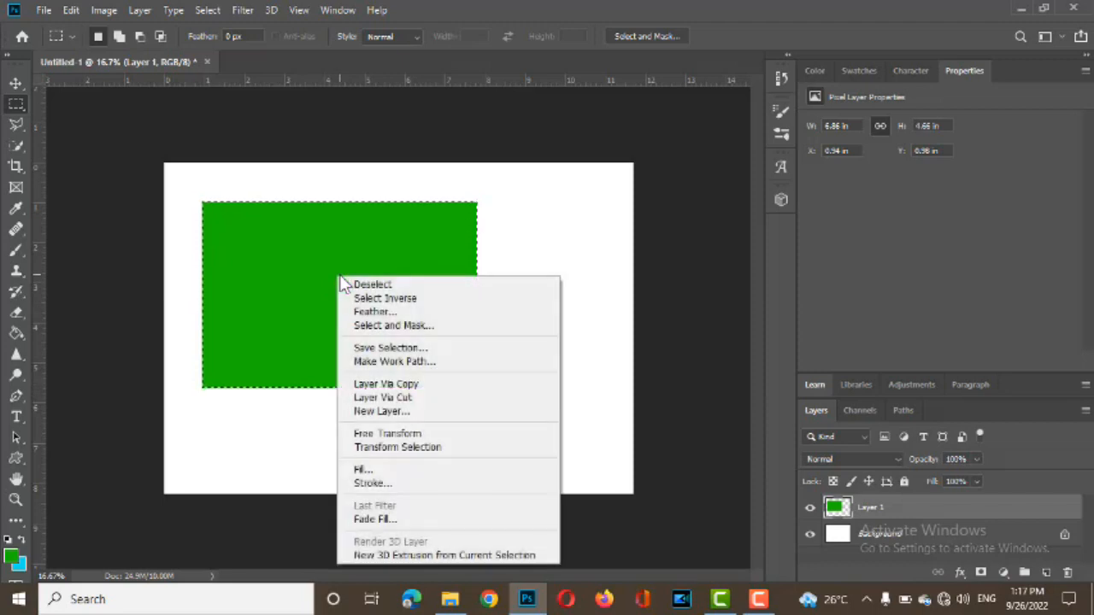
pyautogui.click(373, 483)
pyautogui.click(681, 196)
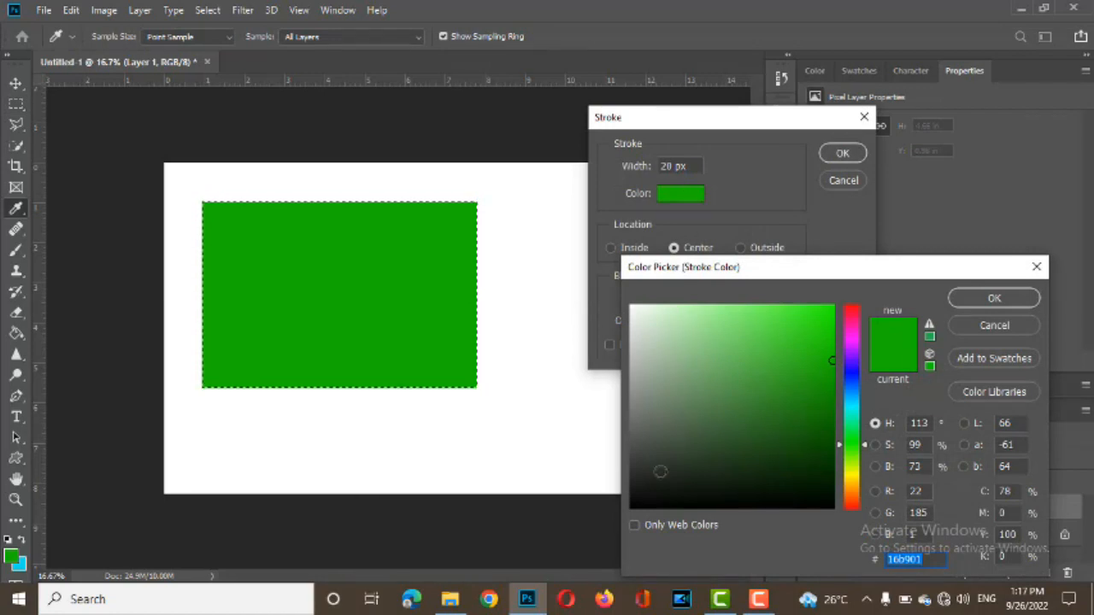
pyautogui.click(632, 506)
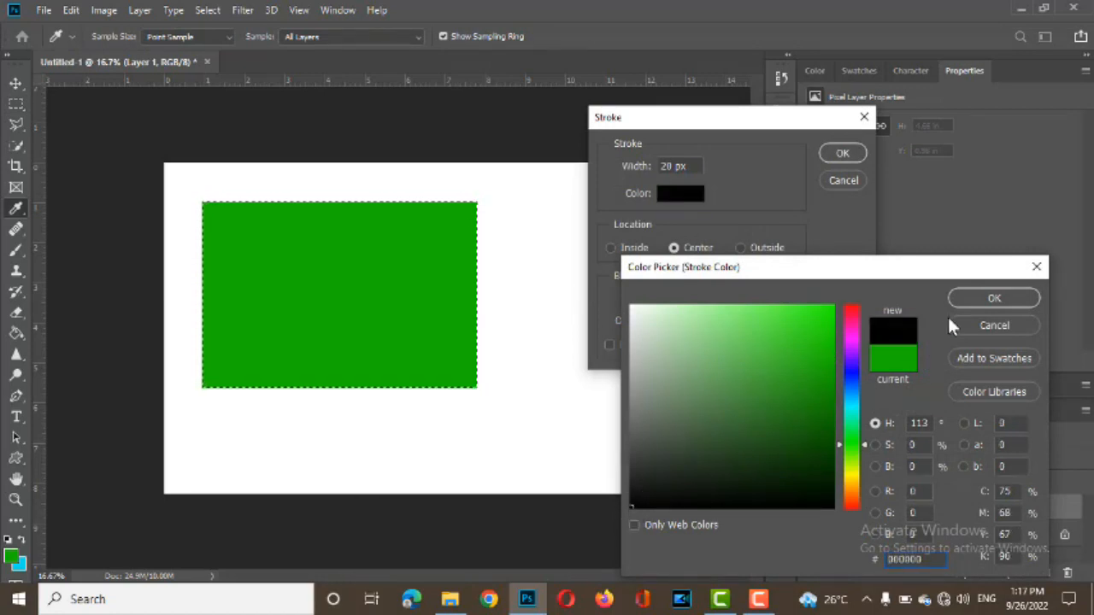
pyautogui.click(990, 298)
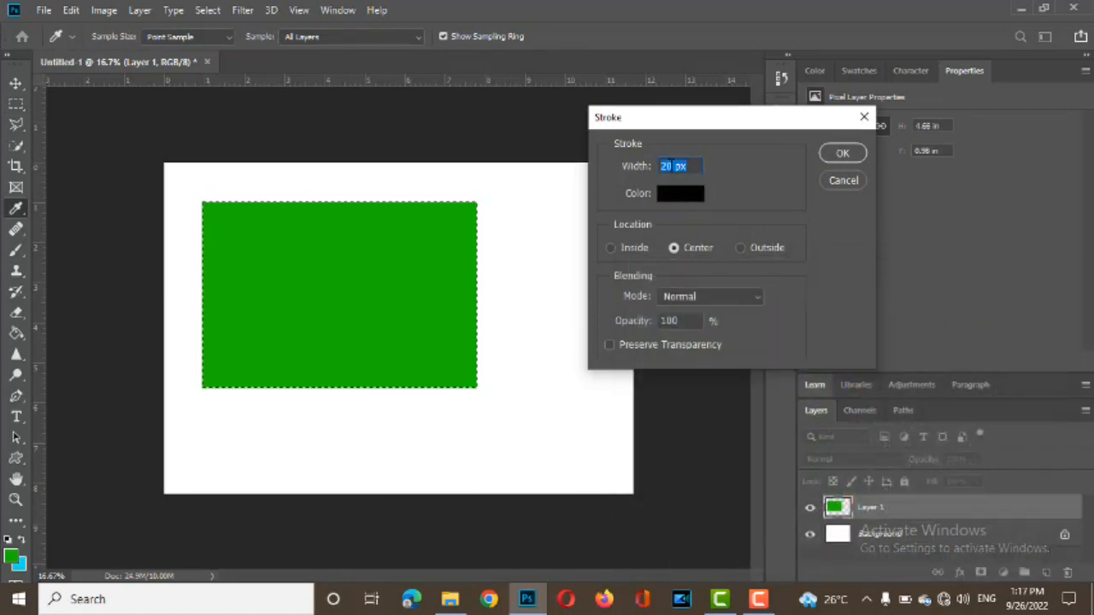
pyautogui.write('30')
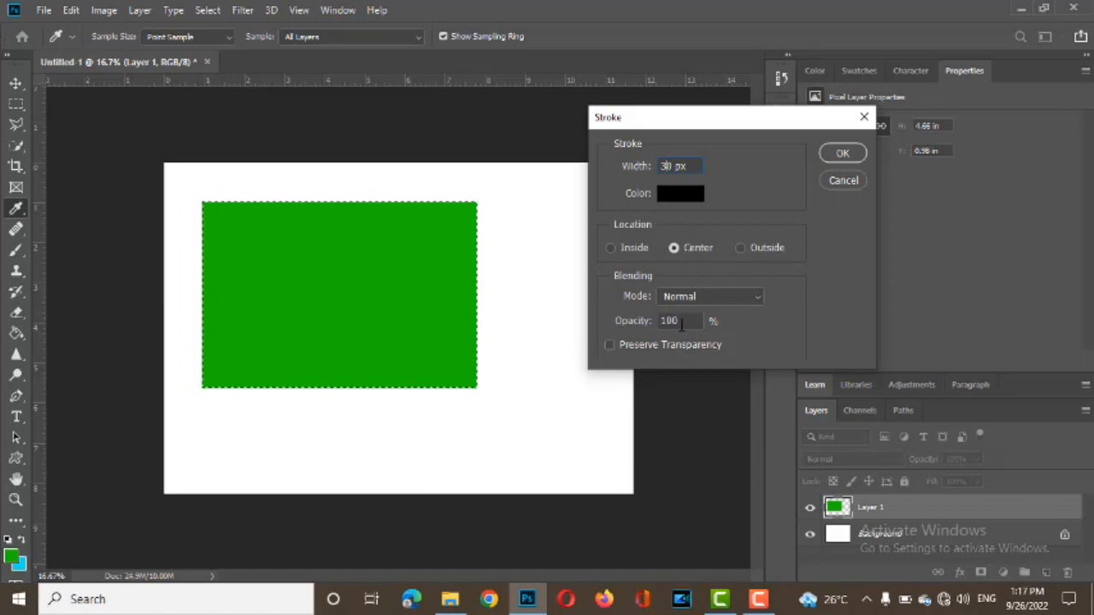
pyautogui.click(842, 153)
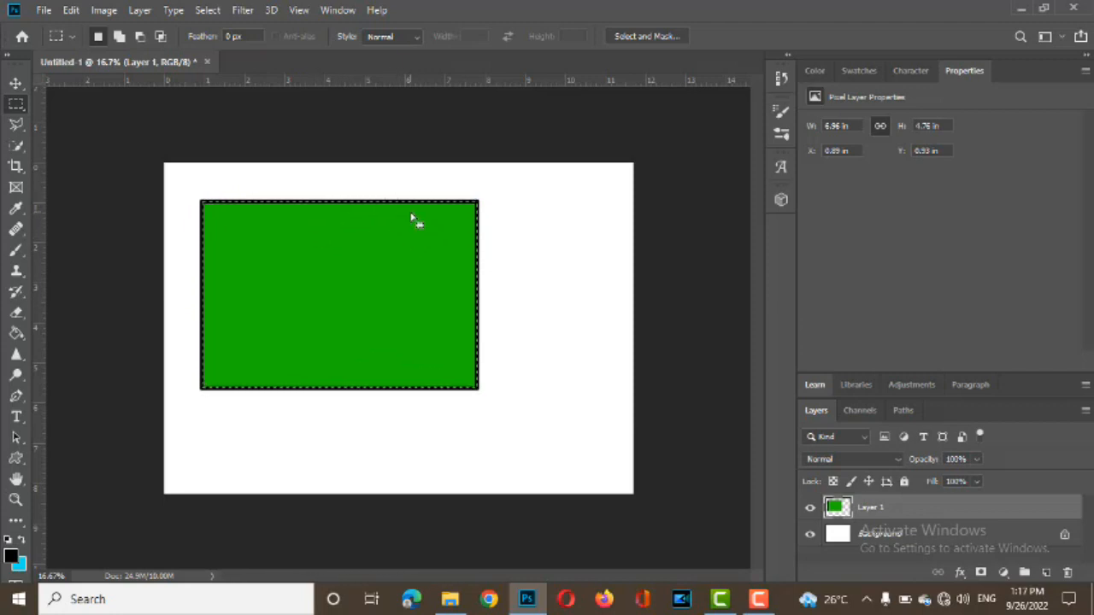
pyautogui.hotkey('ctrl', 'd')
# - On a new layer, with Layer 1 hidden, select a circle about 4.1 in across mid-canvas and fill it with the cyan background color
pyautogui.click(1046, 573)
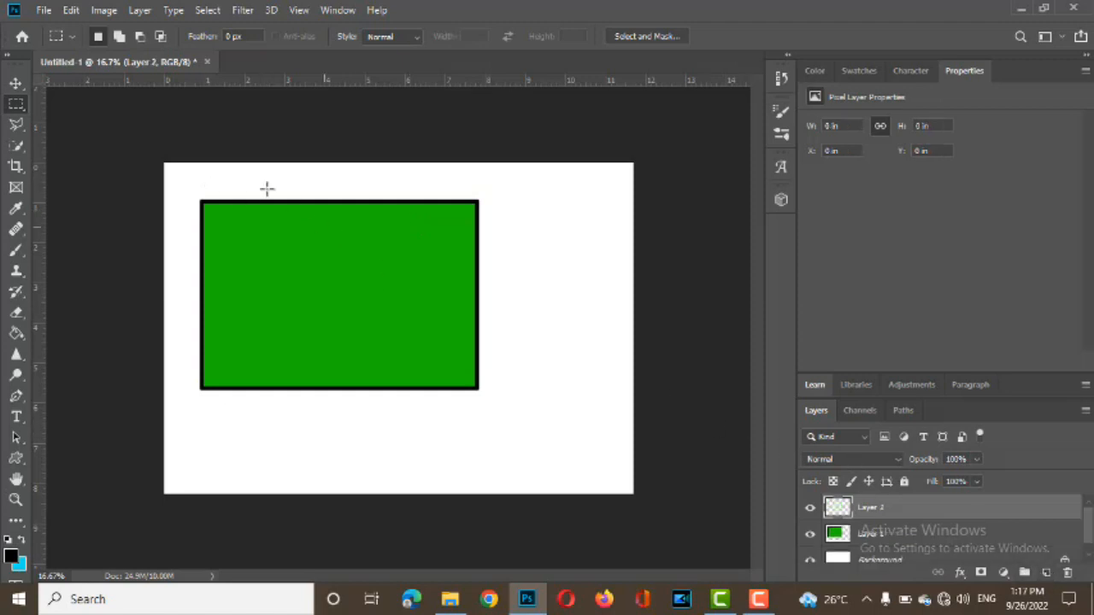
pyautogui.rightClick(15, 104)
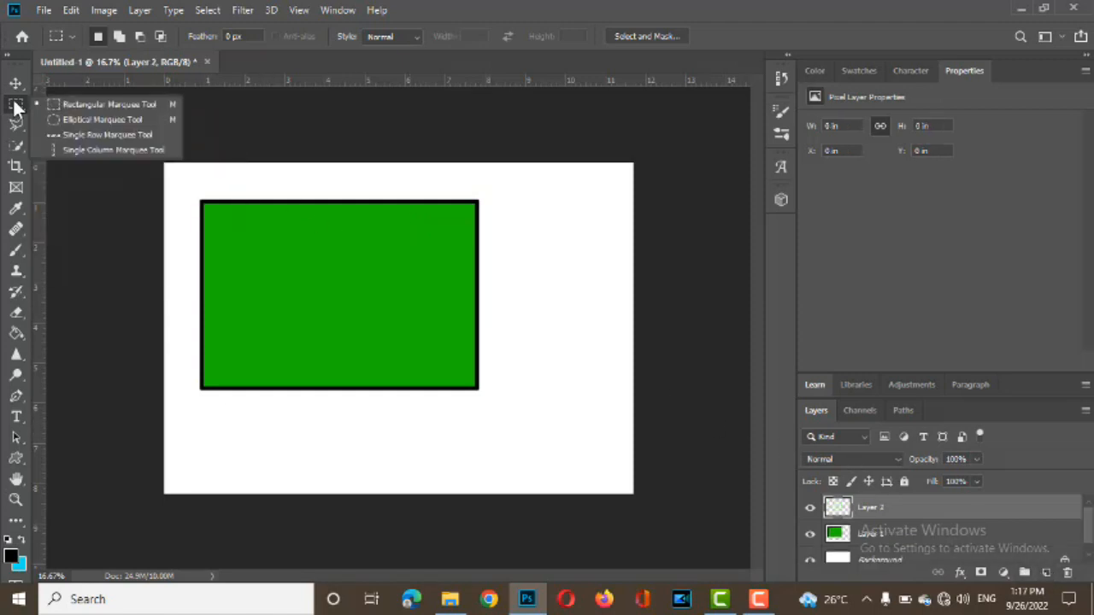
pyautogui.click(83, 120)
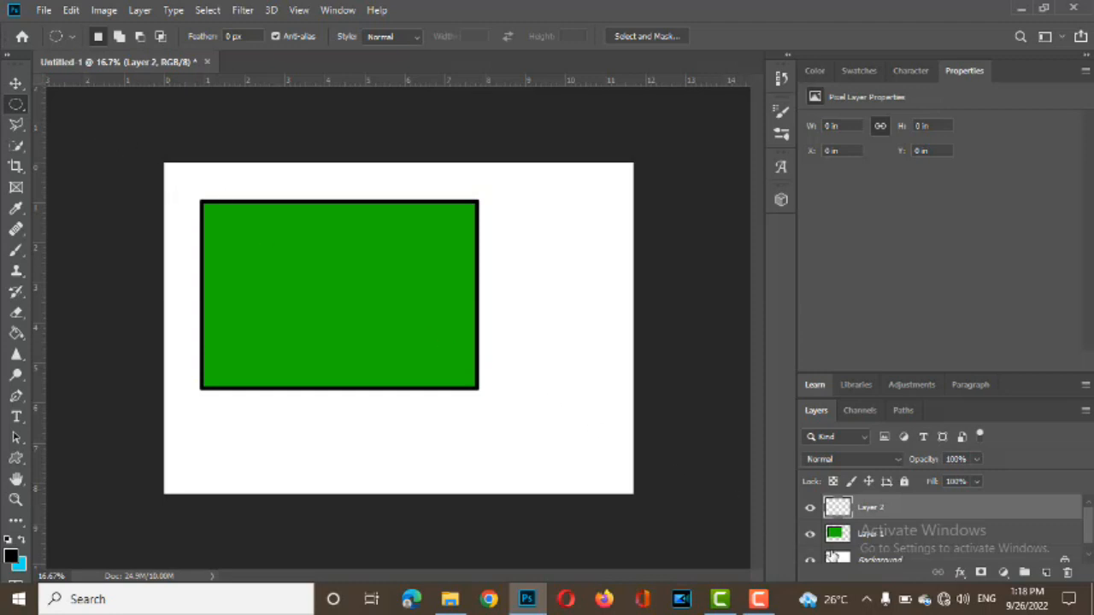
pyautogui.click(809, 533)
pyautogui.moveTo(312, 255); pyautogui.dragTo(475, 419)
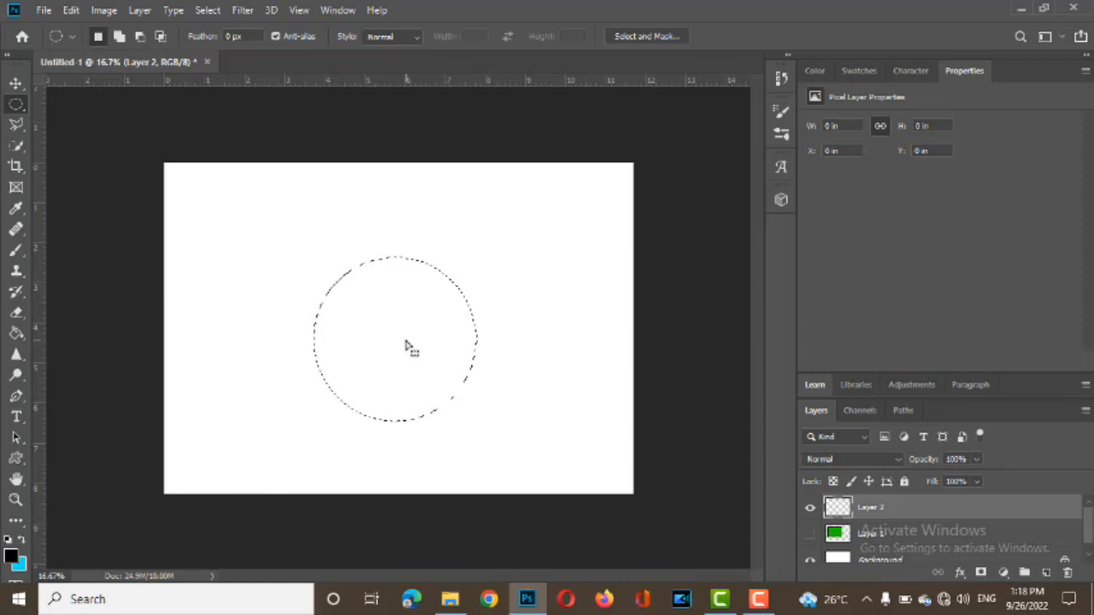
pyautogui.hotkey('ctrl', 'BackSpace')
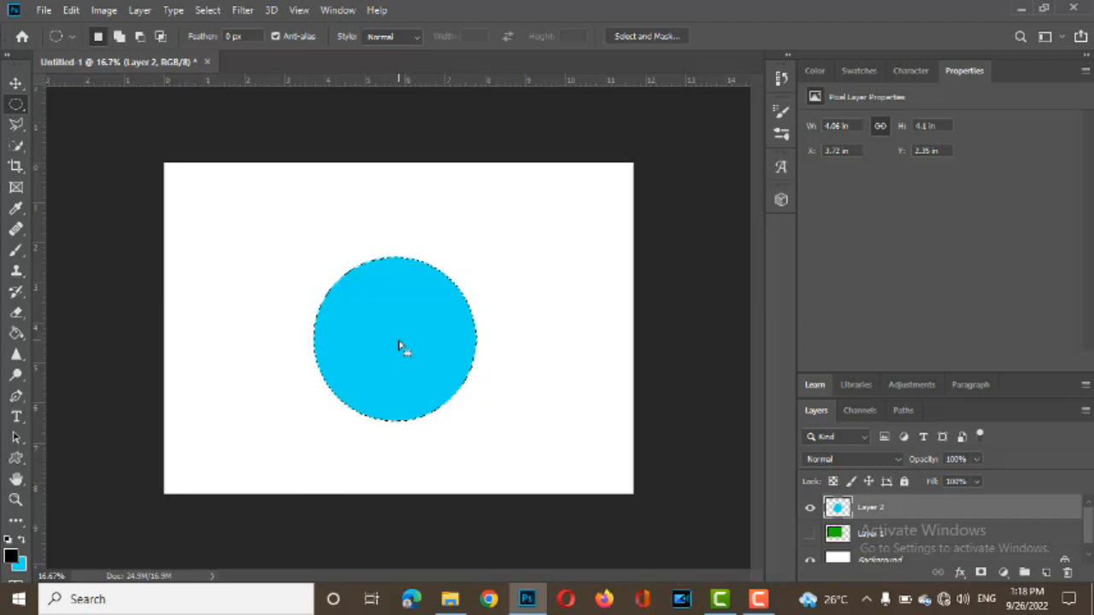
# - Stroke the cyan circle's selection with a centered 30 px black outline, and deselect it
pyautogui.rightClick(398, 311)
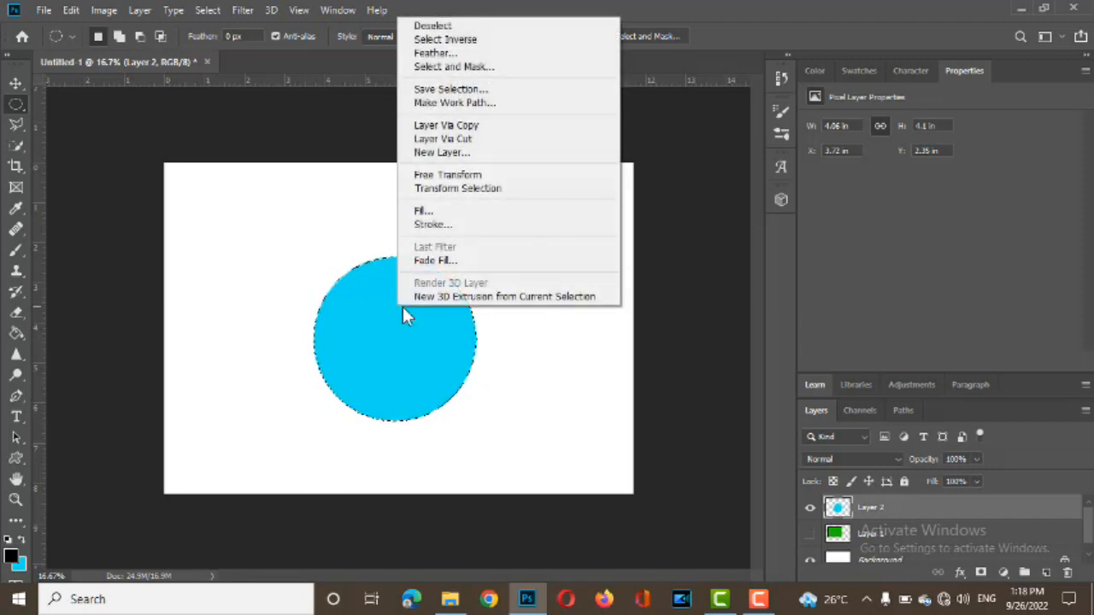
pyautogui.click(436, 225)
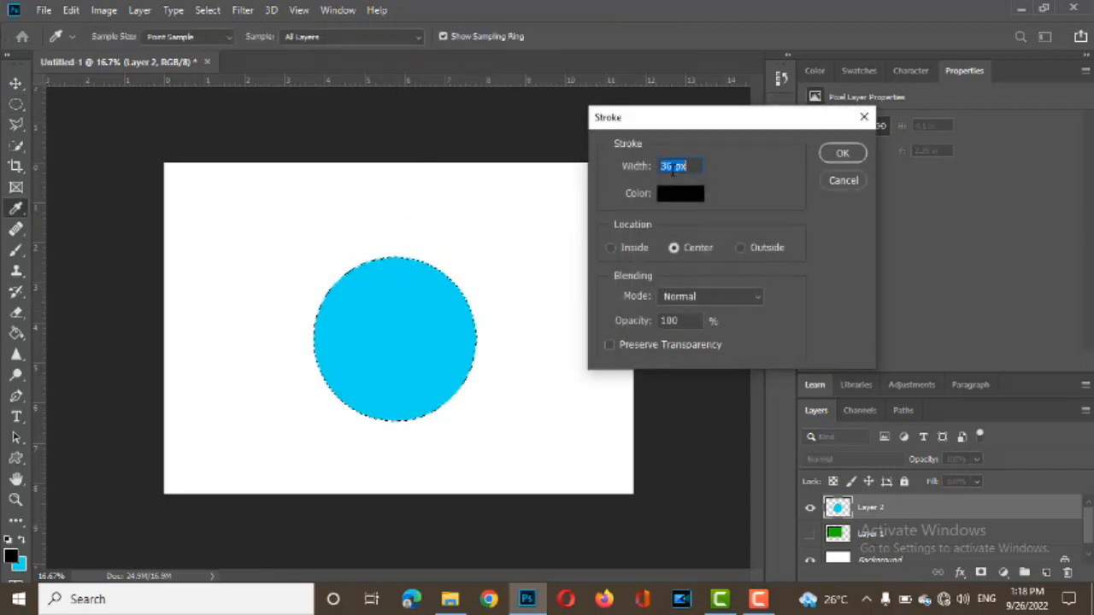
pyautogui.click(843, 153)
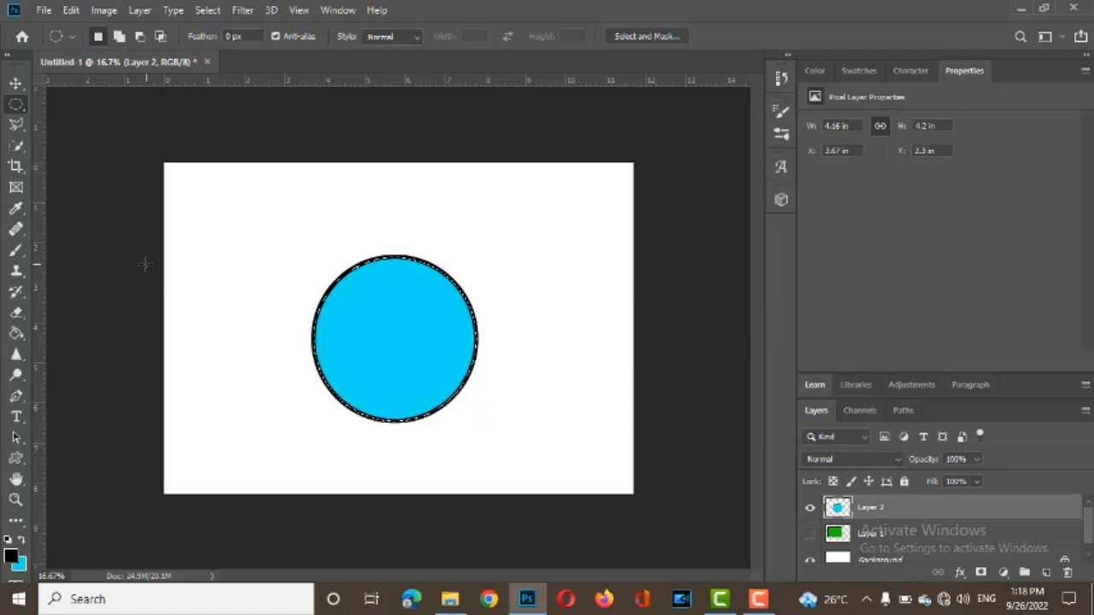
pyautogui.hotkey('ctrl', 'd')
# - Move the cyan circle to the canvas's left edge, and the green rectangle, made visible again, to the canvas's lower right
pyautogui.press('v')
pyautogui.moveTo(354, 355); pyautogui.dragTo(219, 348)
pyautogui.click(810, 534)
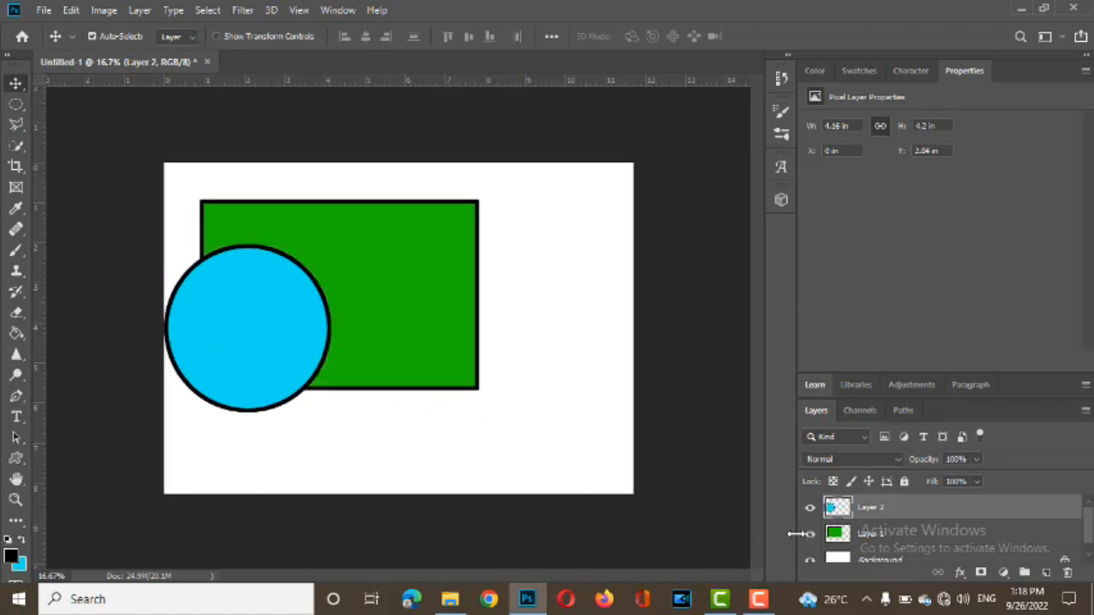
pyautogui.moveTo(415, 338); pyautogui.dragTo(556, 437)
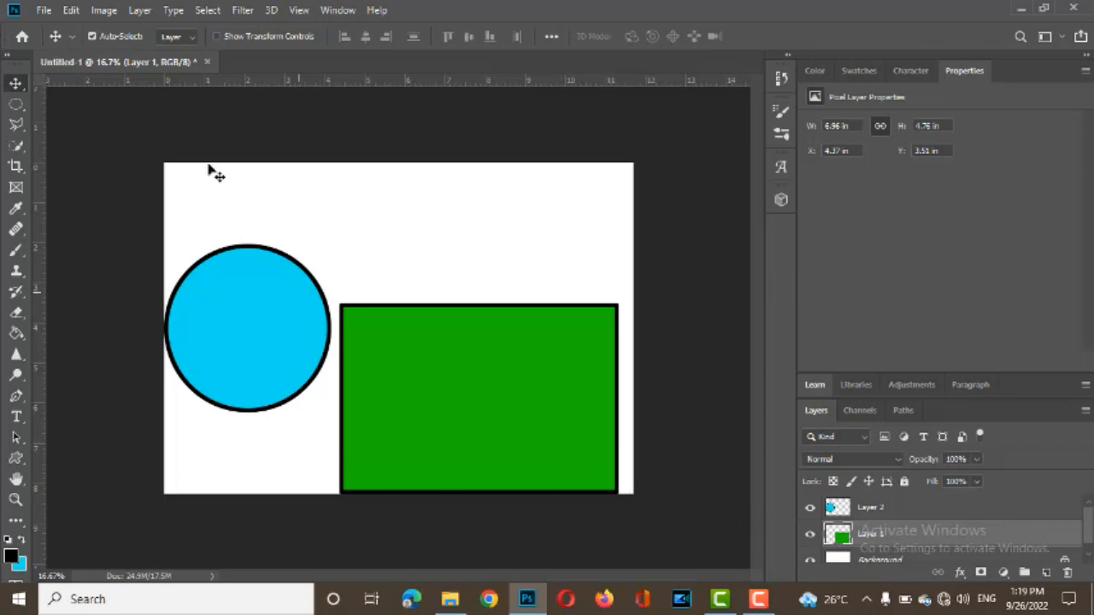
# - Copy a rectangular area about 2.7 by 2.2 in from inside the green rectangle and paste it onto a new layer above Layer 1
pyautogui.click(14, 109)
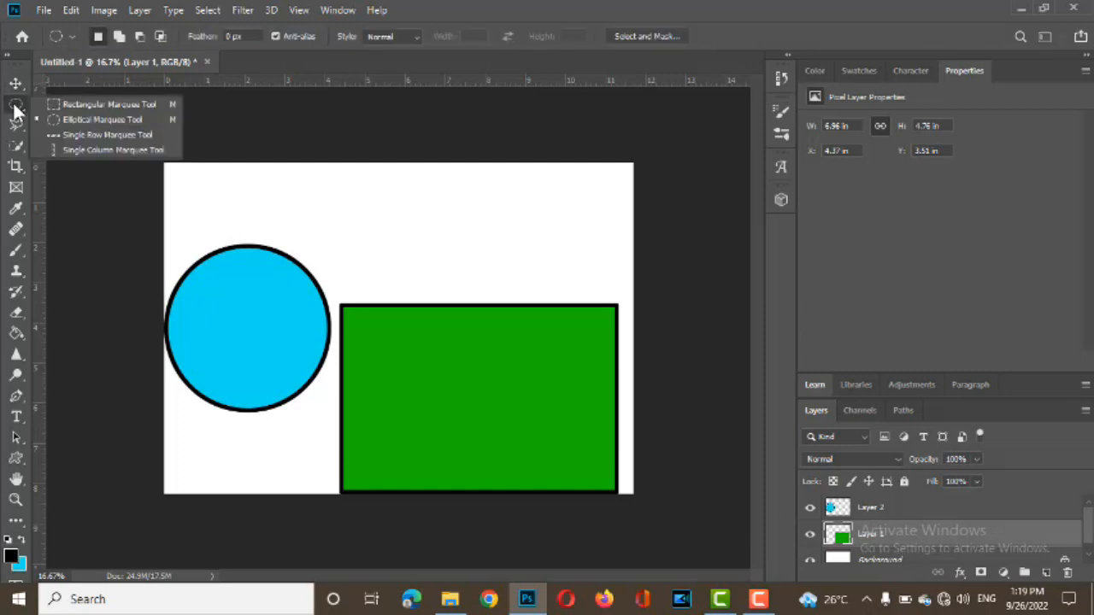
pyautogui.click(98, 106)
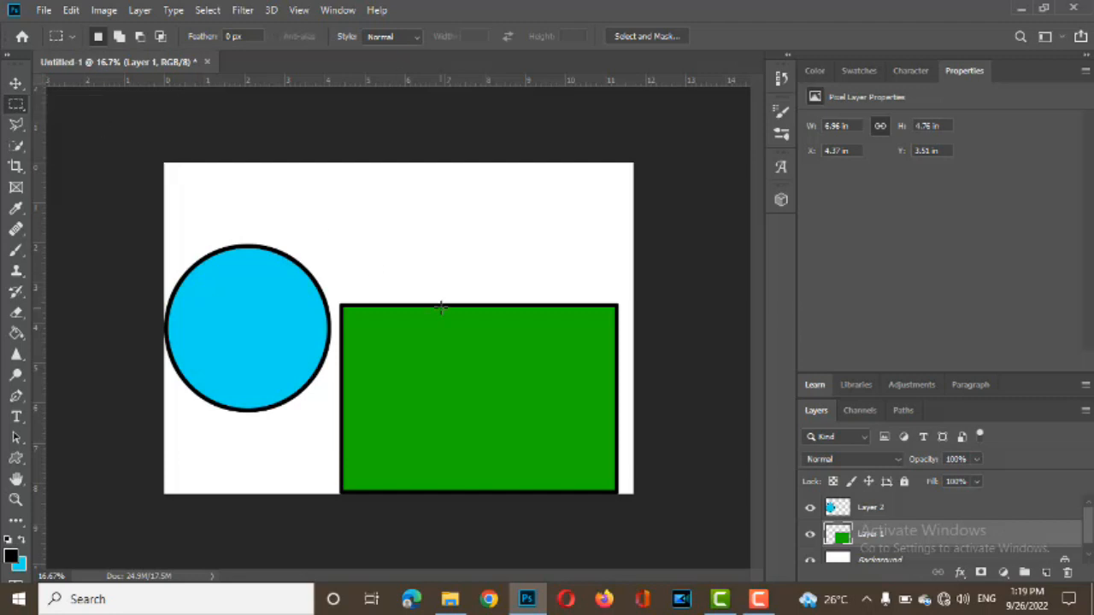
pyautogui.moveTo(458, 398); pyautogui.dragTo(543, 457)
pyautogui.click(898, 510)
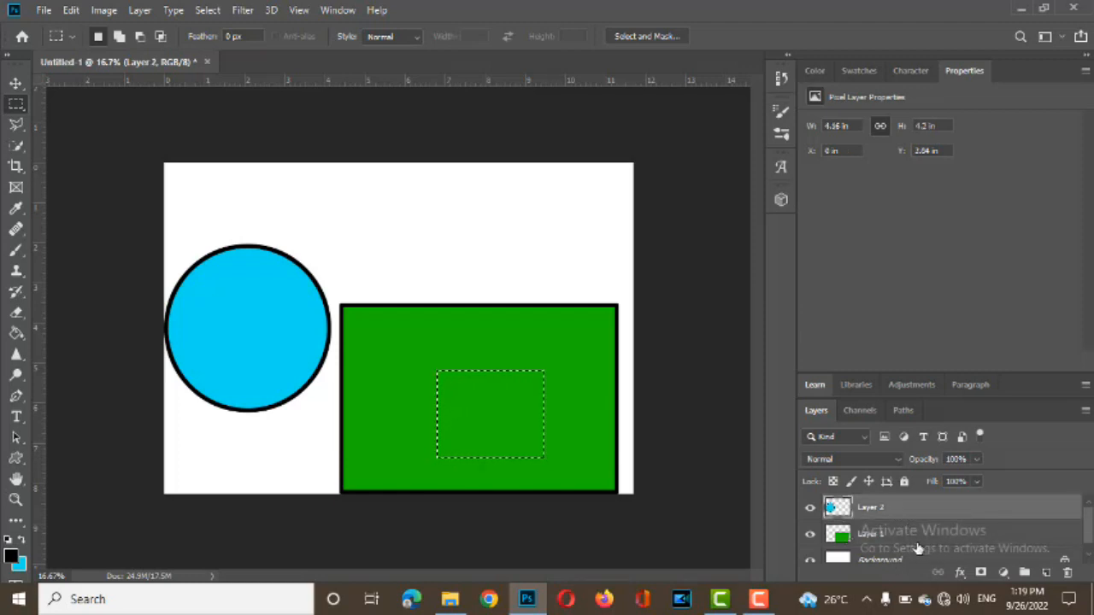
pyautogui.click(929, 536)
pyautogui.click(1048, 573)
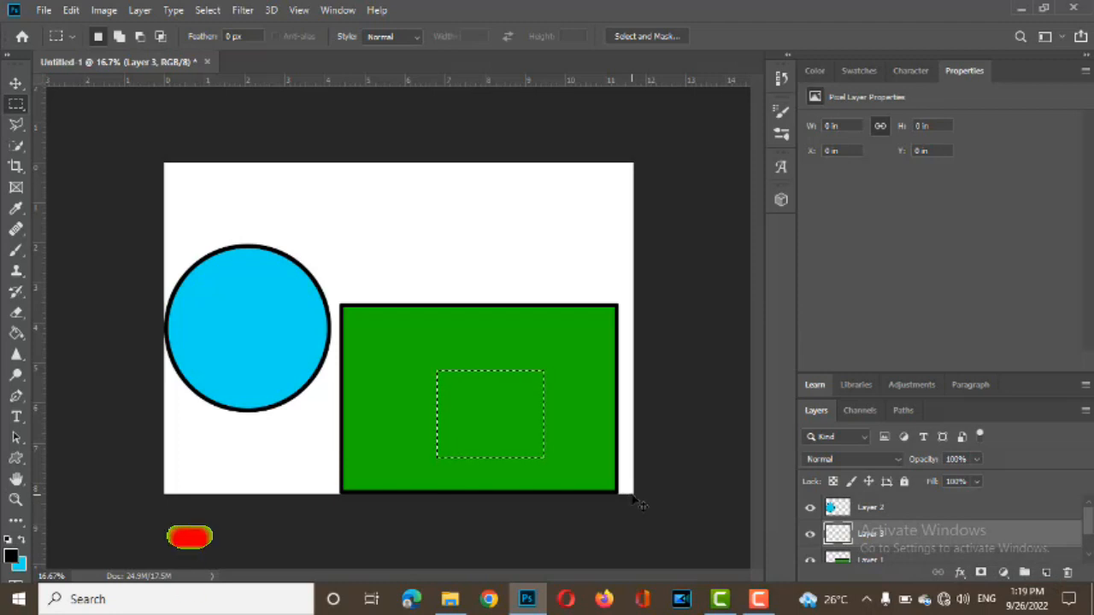
pyautogui.hotkey('ctrl', 'v')
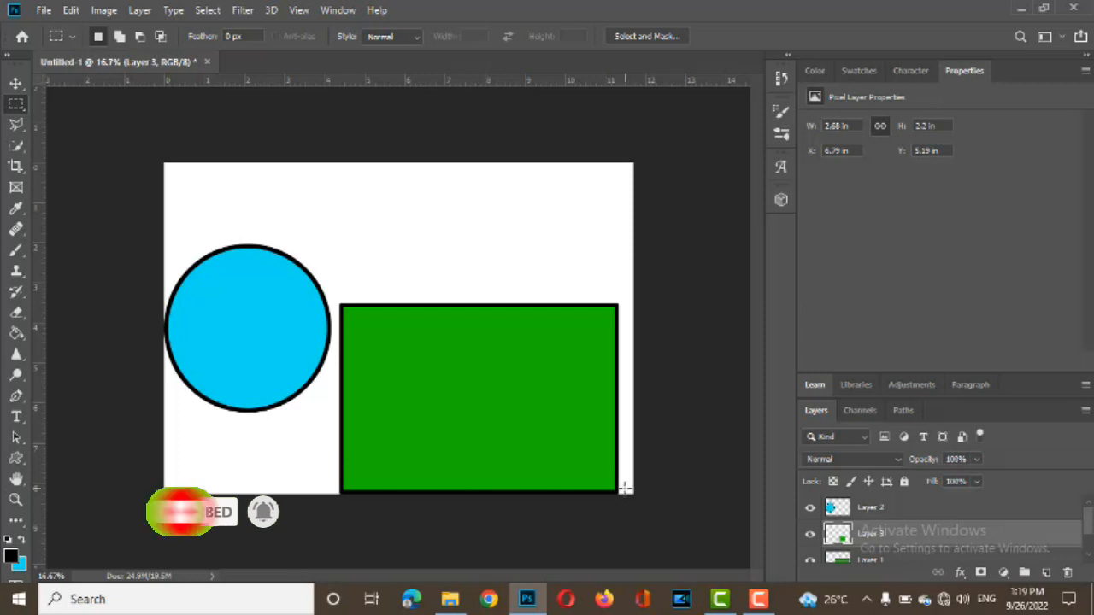
# - Move the pasted green piece out of the large rectangle to the canvas's upper right corner
pyautogui.press('v')
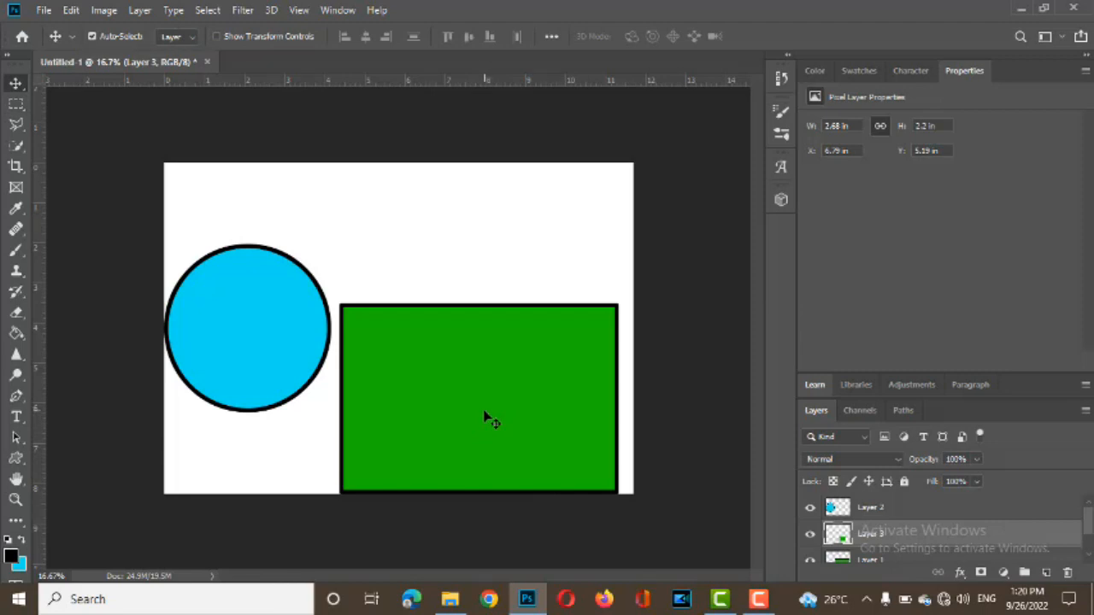
pyautogui.moveTo(464, 413); pyautogui.dragTo(475, 222)
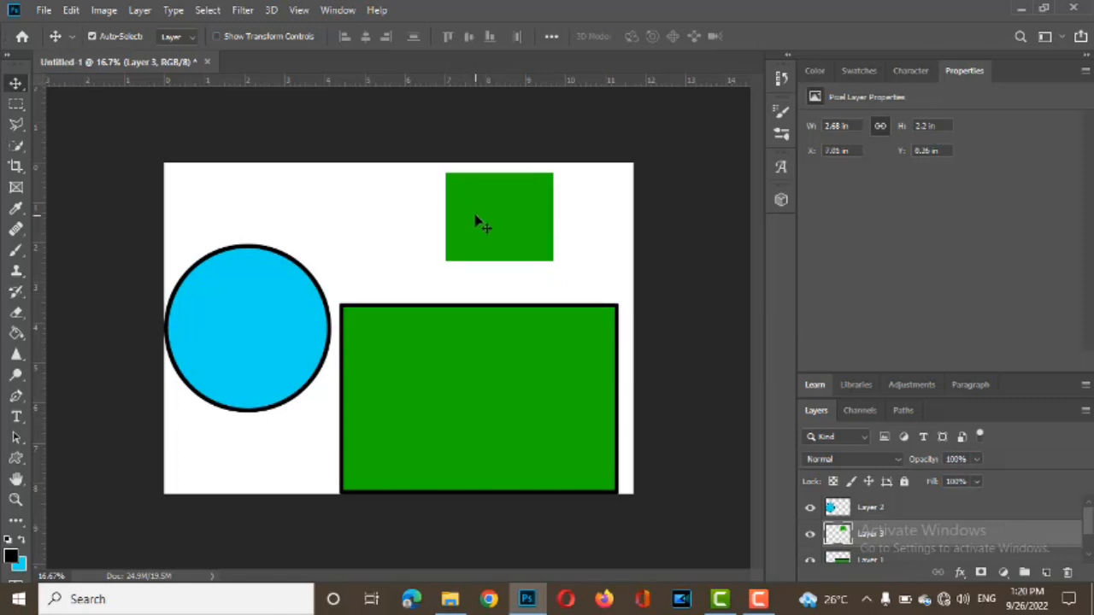
pyautogui.moveTo(475, 222); pyautogui.dragTo(539, 236)
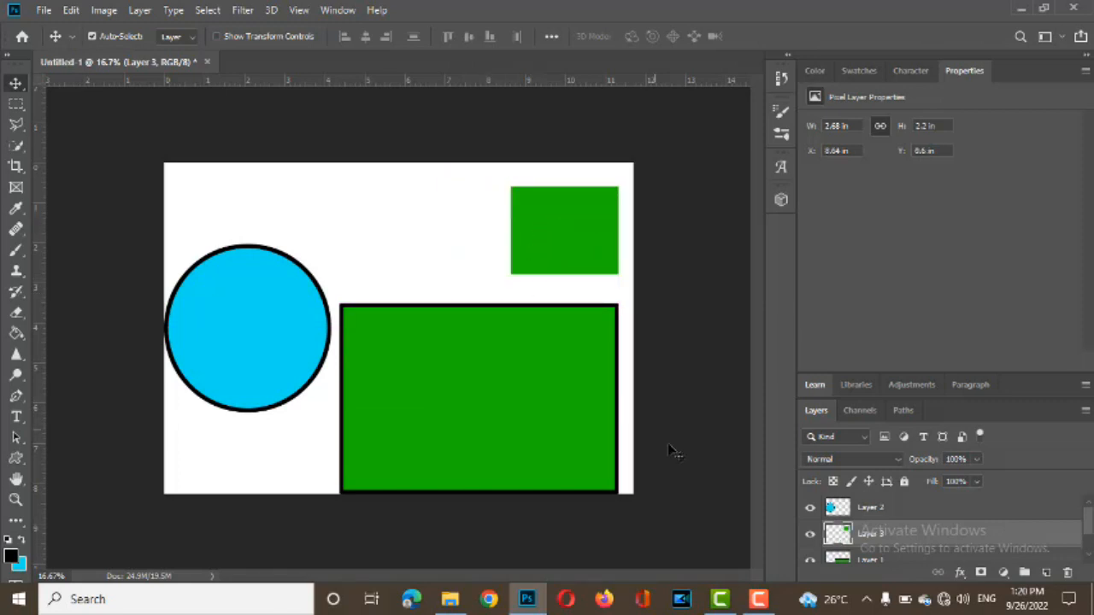
# - Cut a circular hole near the middle of the large green rectangle on Layer 1 using the Elliptical Marquee tool
pyautogui.click(889, 561)
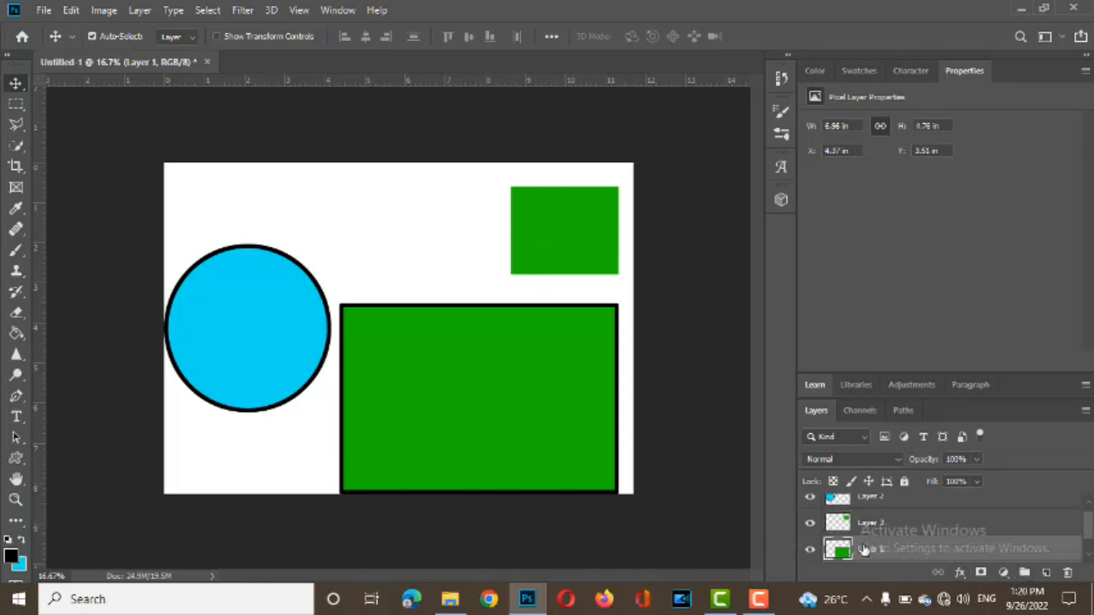
pyautogui.press('m')
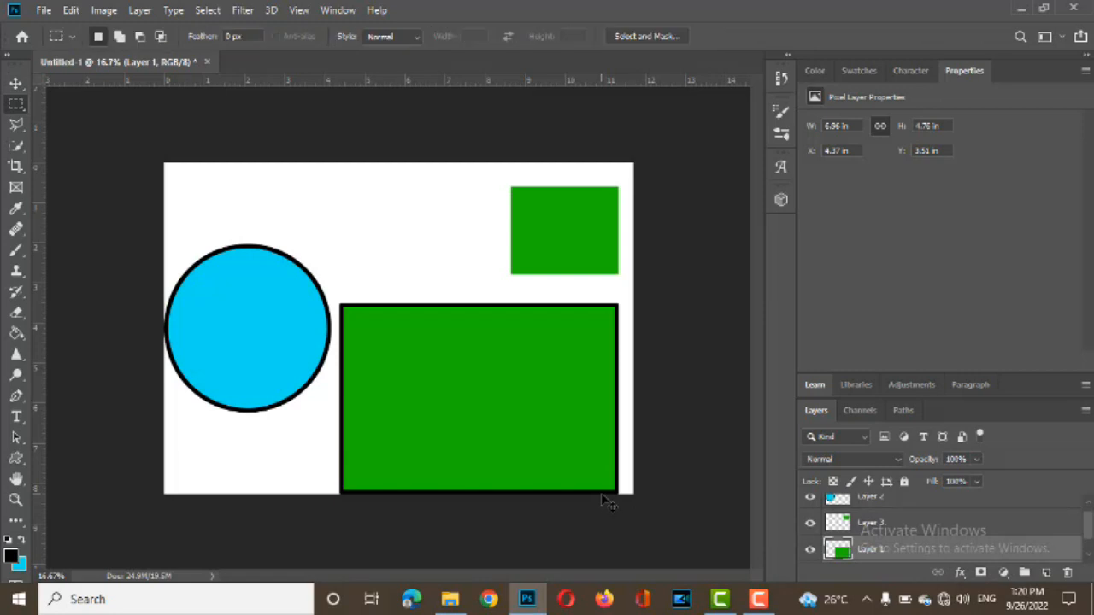
pyautogui.rightClick(16, 104)
pyautogui.click(92, 120)
pyautogui.moveTo(435, 368); pyautogui.dragTo(523, 457)
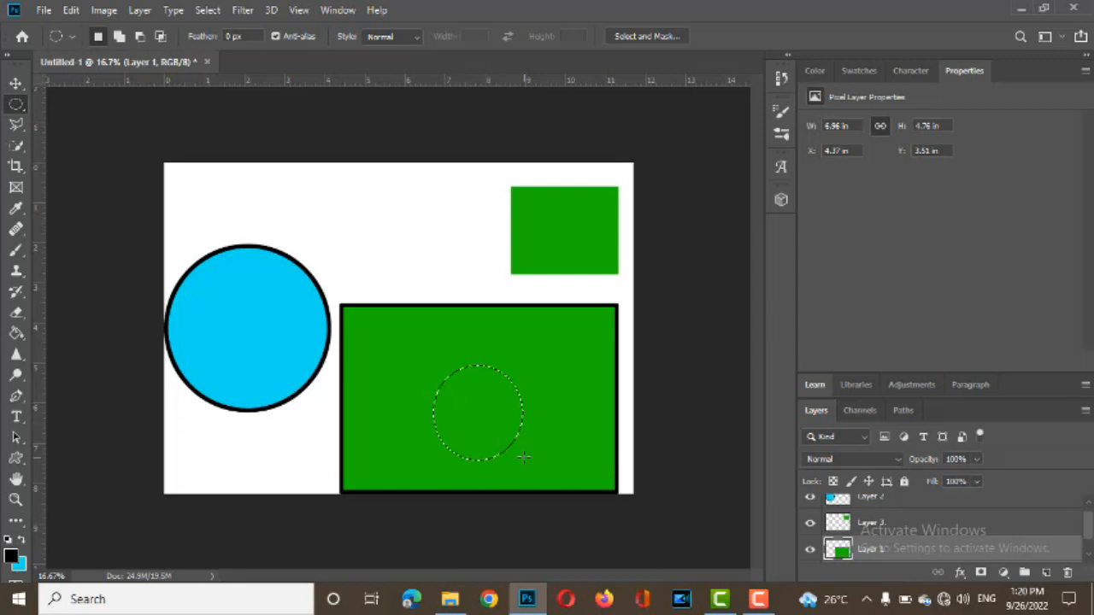
pyautogui.press('Delete')
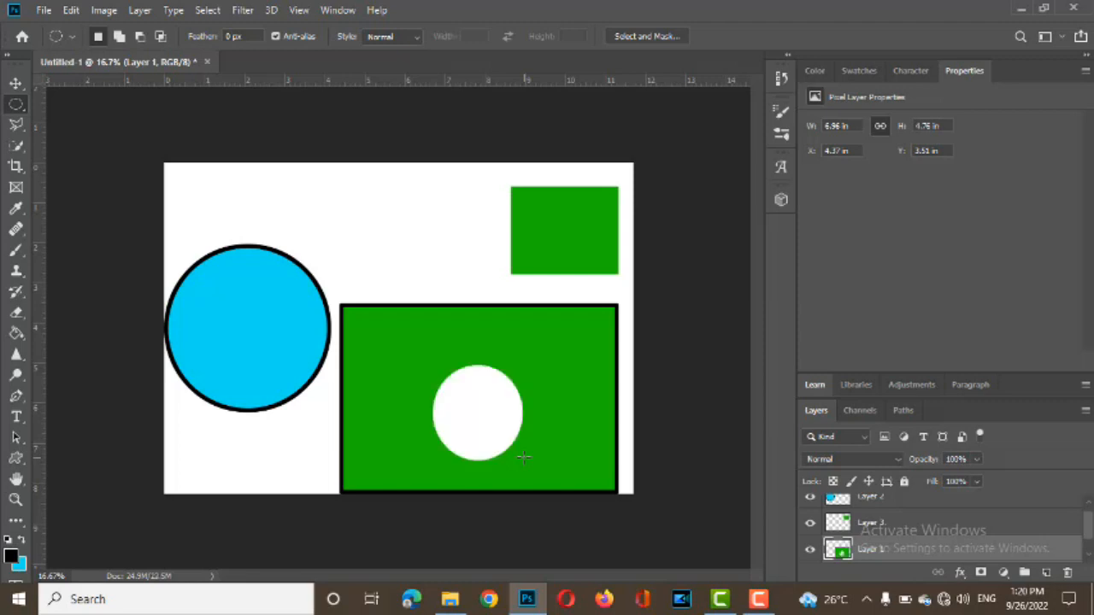
# - Paste the cut green circle onto a new layer and move it above the large rectangle, to about X 4.5, Y 0.6 in
pyautogui.click(1045, 572)
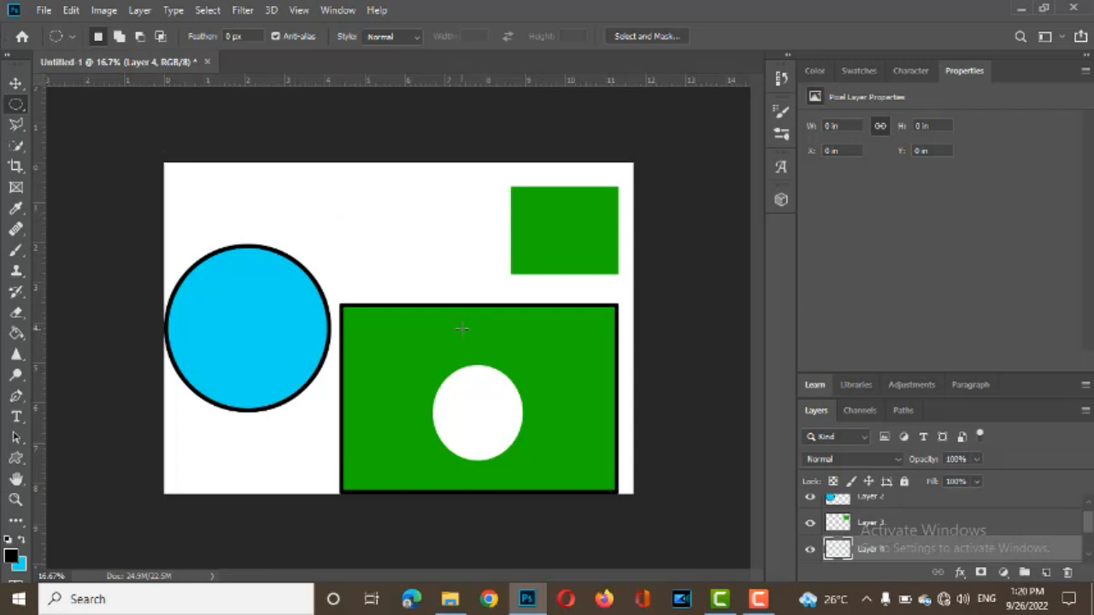
pyautogui.hotkey('ctrl', 'v')
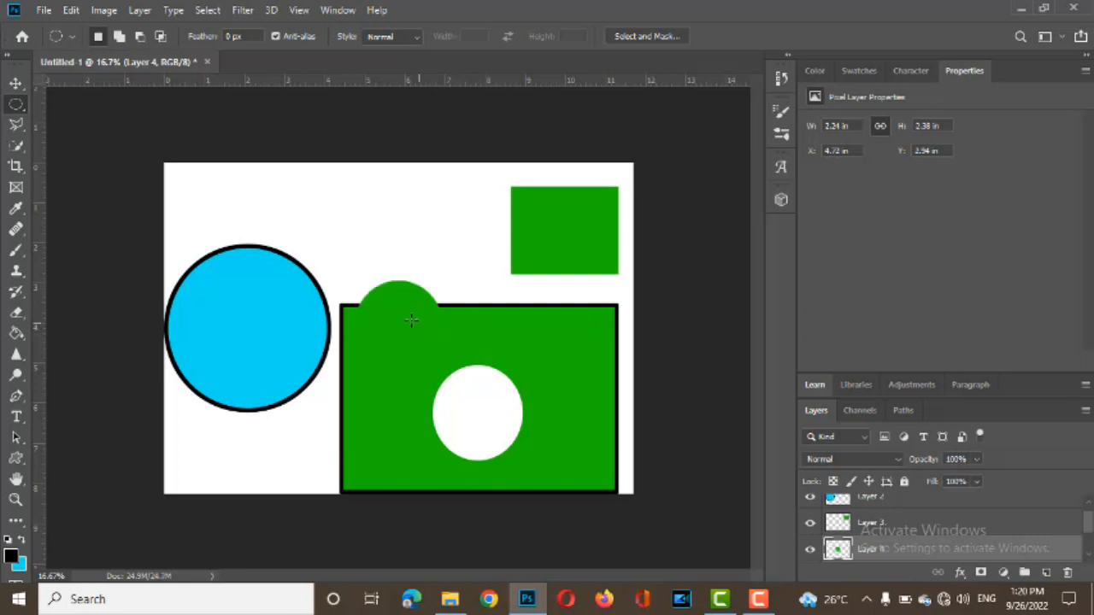
pyautogui.press('v')
pyautogui.moveTo(403, 301); pyautogui.dragTo(393, 206)
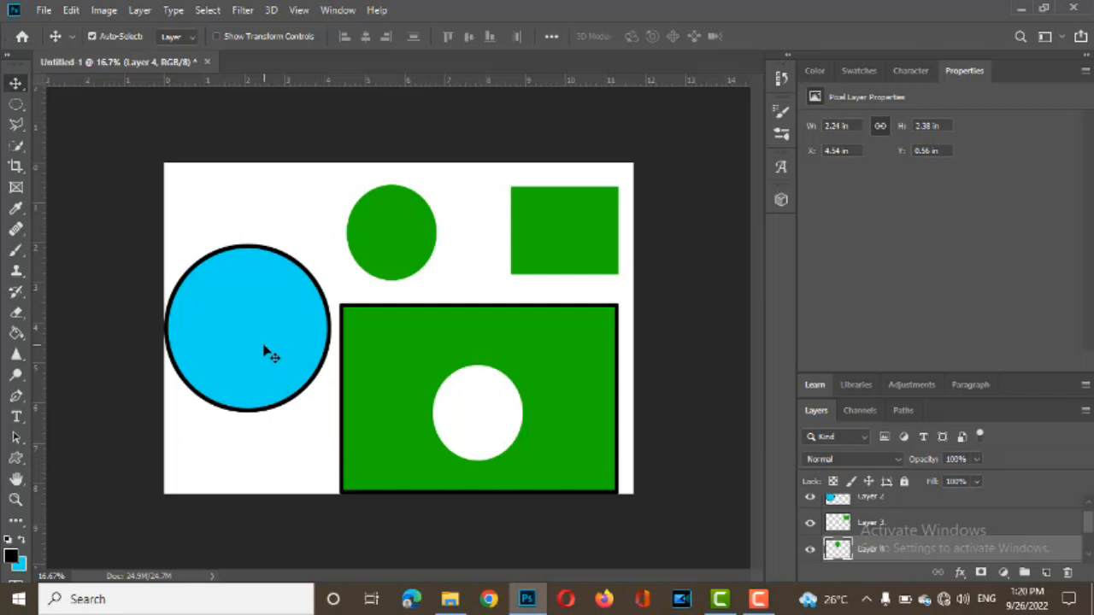
# - Reposition the cyan circle to about X 0.4, Y 1.4 in and the small green circle to about X 4.7, Y 0.9 in
pyautogui.moveTo(265, 348); pyautogui.dragTo(279, 322)
pyautogui.moveTo(397, 248); pyautogui.dragTo(407, 261)
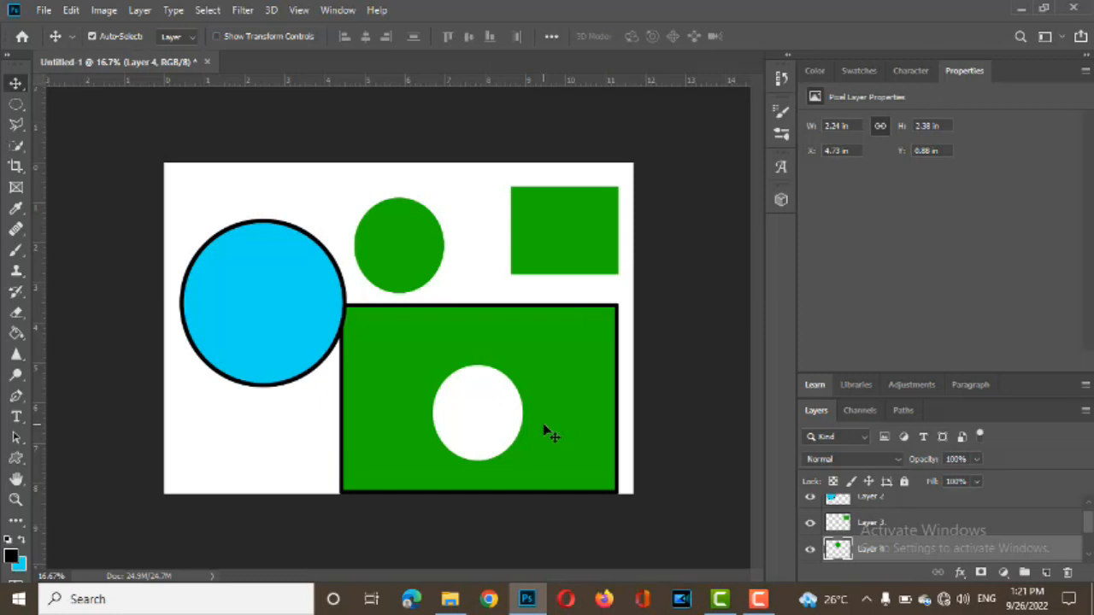
# - Cut a nearly square hole about 1.8 by 1.6 in from the middle of the cyan circle on Layer 2 using the Rectangular Marquee tool, and deselect
pyautogui.click(286, 321)
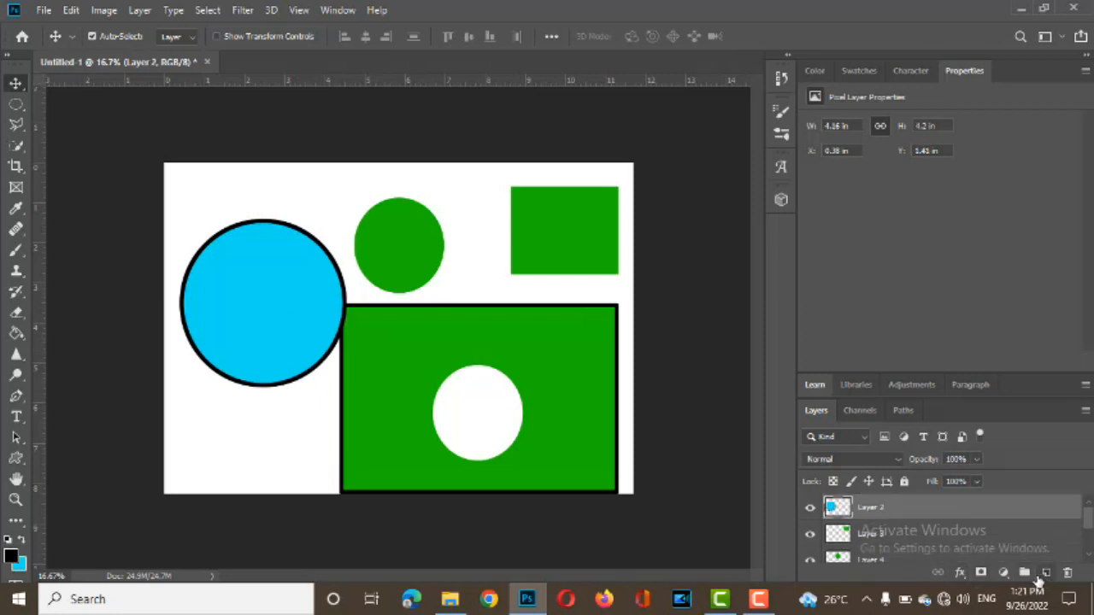
pyautogui.press('m')
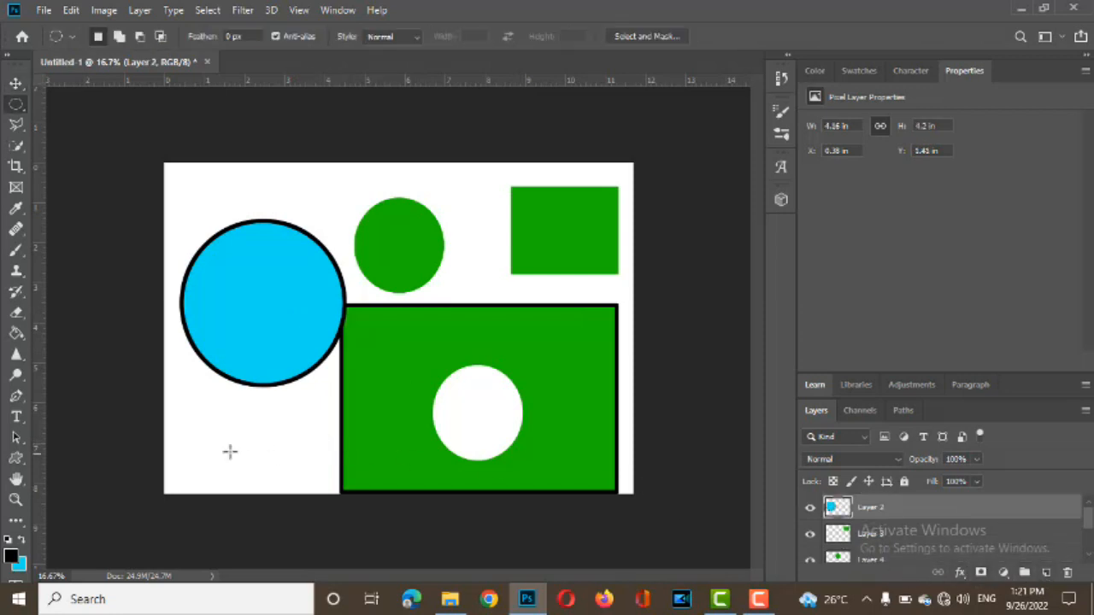
pyautogui.rightClick(11, 110)
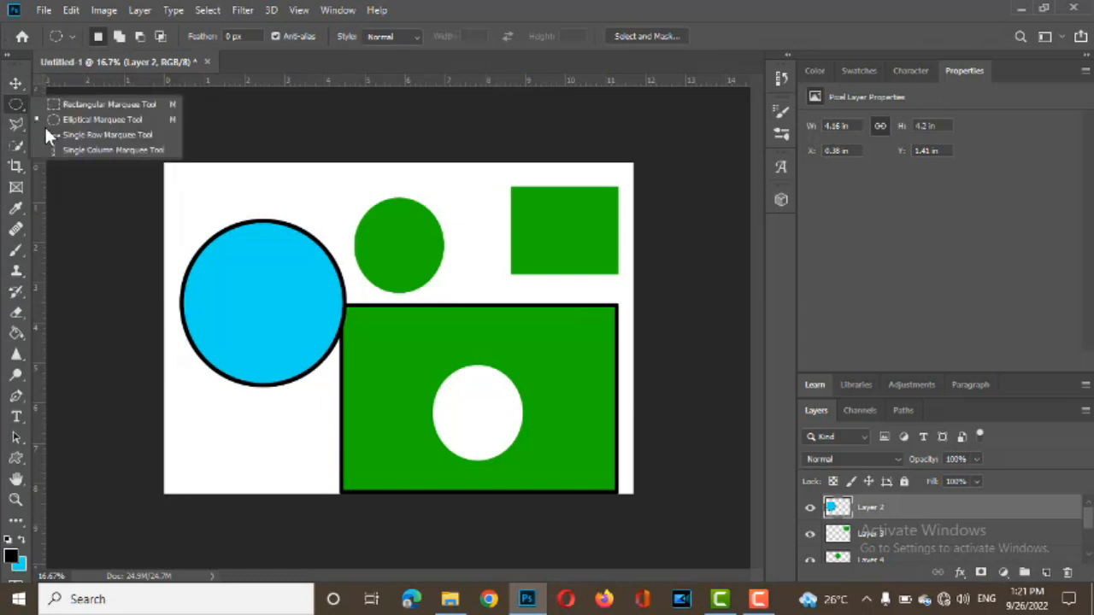
pyautogui.click(62, 111)
pyautogui.moveTo(233, 278); pyautogui.dragTo(301, 343)
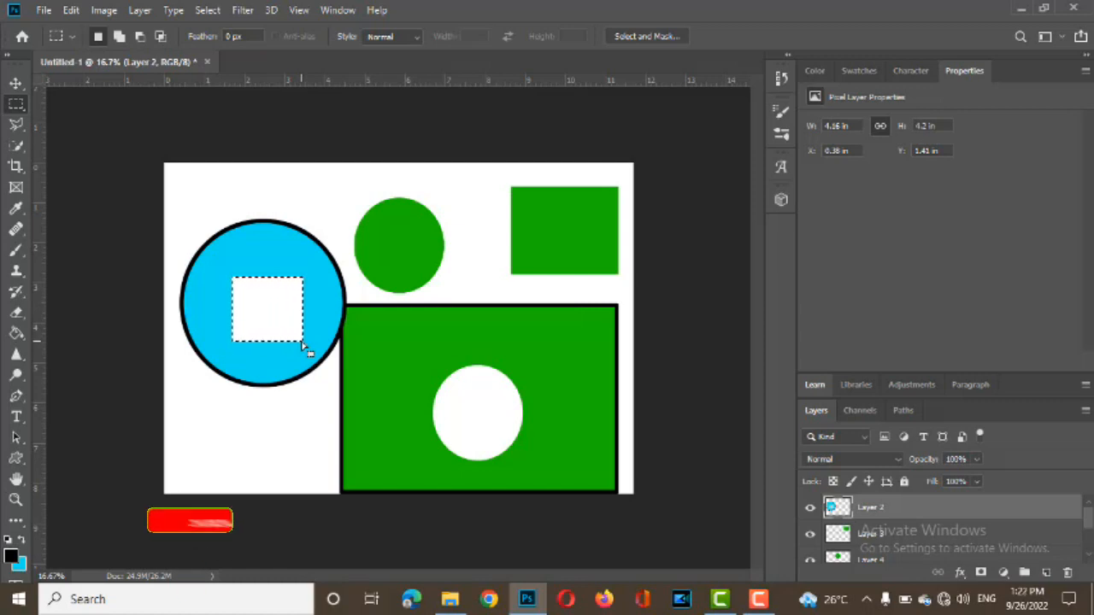
pyautogui.hotkey('ctrl', 'd')
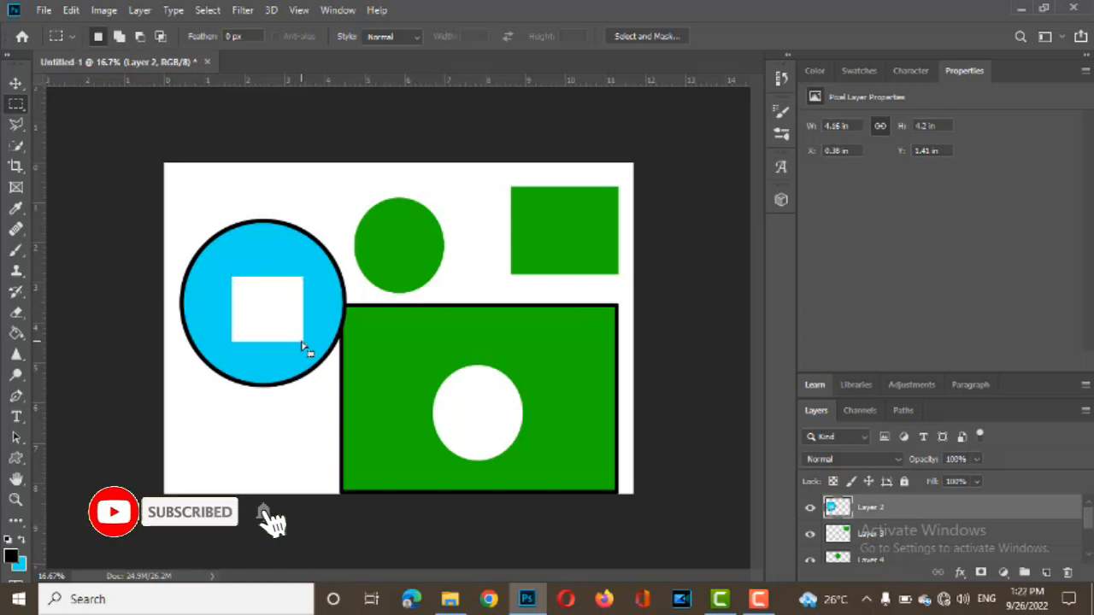